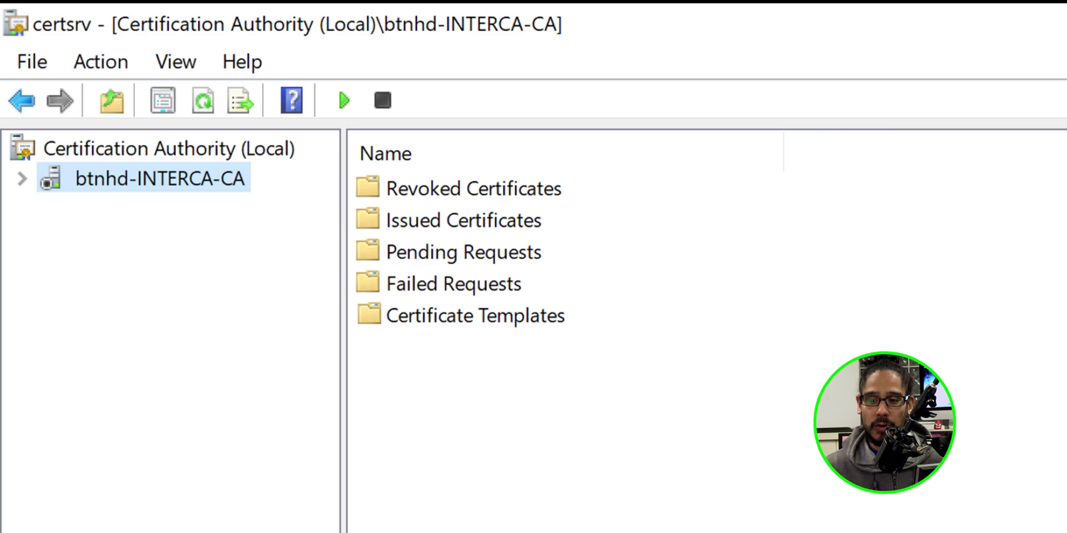
# - Bring up the task menu for btnhd-INTERCA-CA to start its service
pyautogui.rightClick(164, 176)
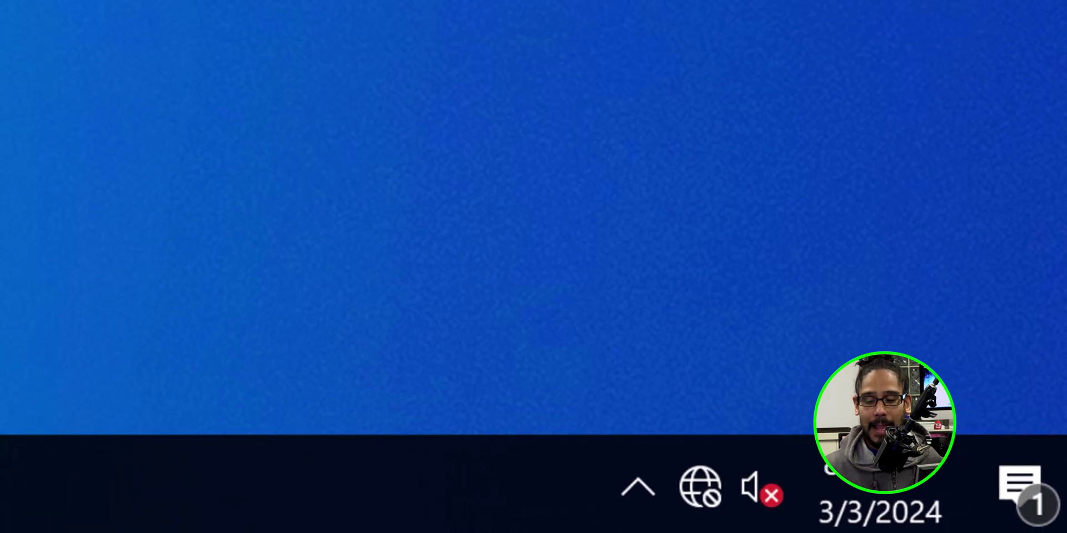
# - Run certutil -crl in an administrator Command Prompt to publish a fresh ROOTCA-CA CRL
pyautogui.press('super')
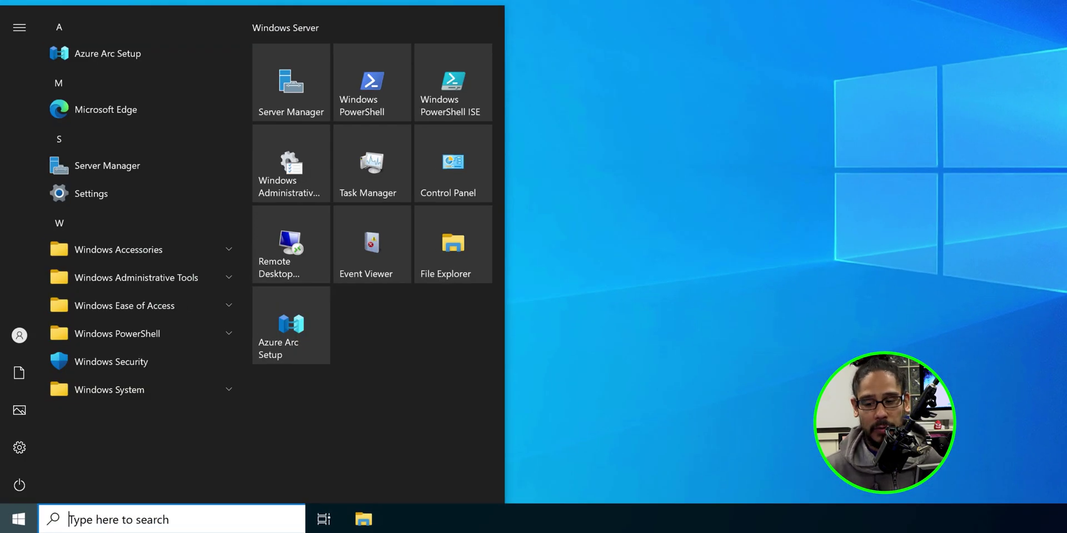
pyautogui.write('command')
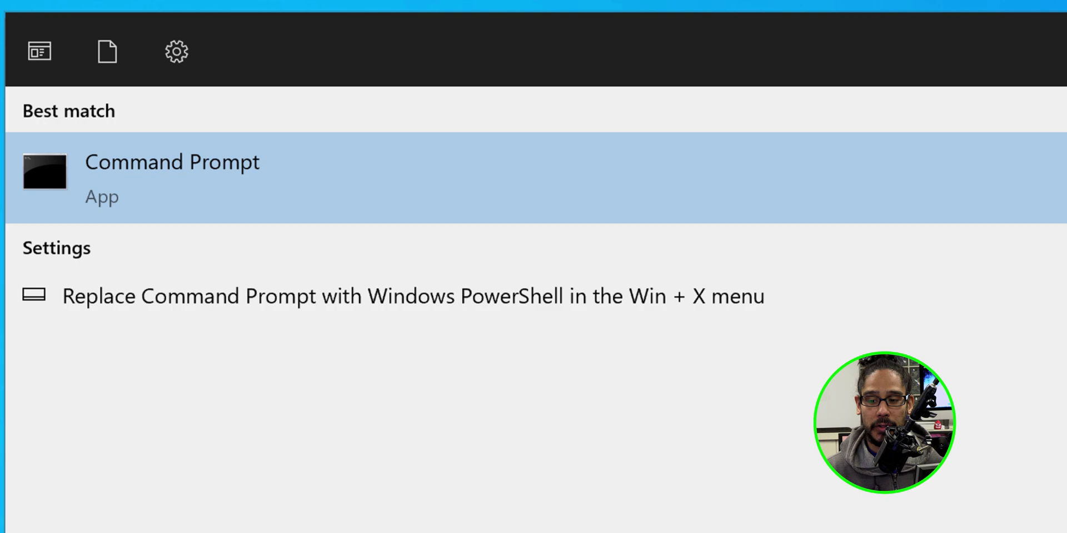
pyautogui.rightClick(186, 178)
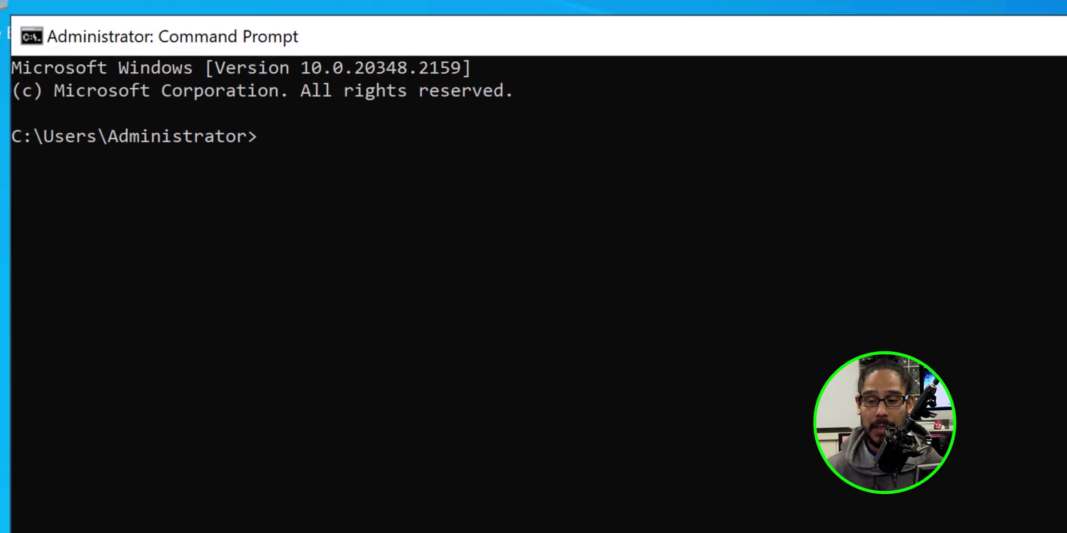
pyautogui.write('certutil -crl')
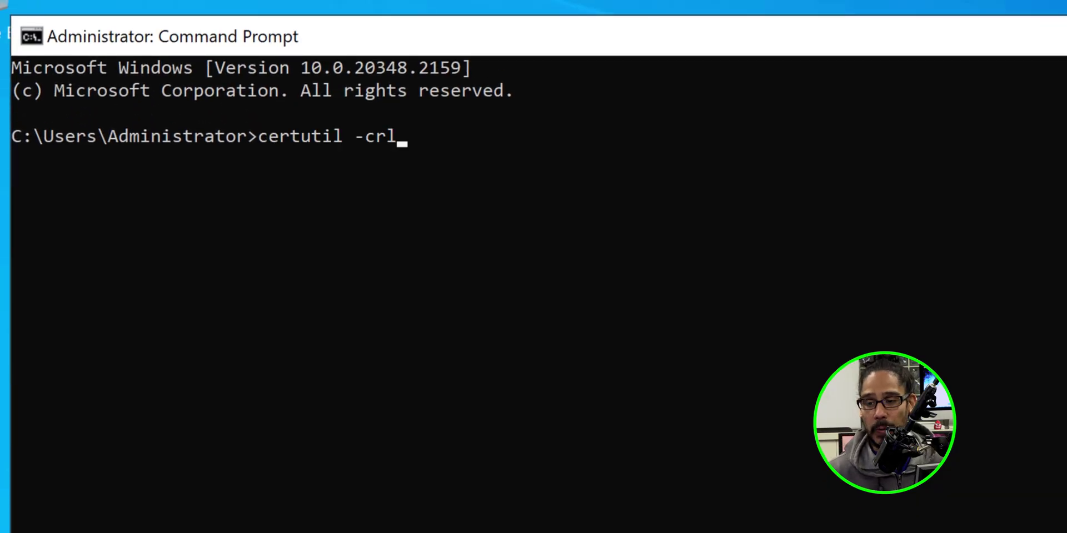
pyautogui.press('Return')
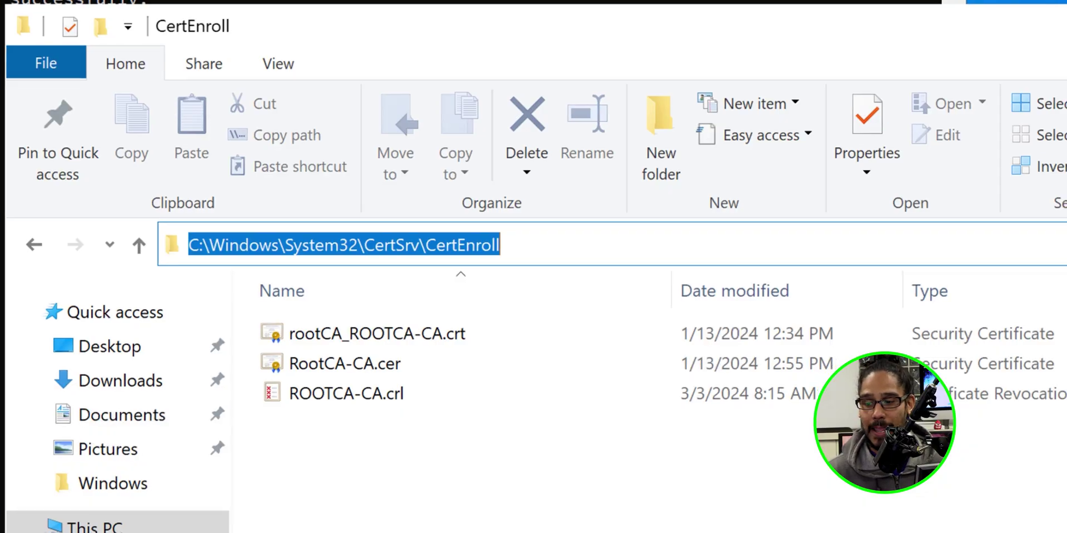
# - Select the renewed ROOTCA-CA.crl dated 3/3/2024 in CertEnroll
pyautogui.click(346, 394)
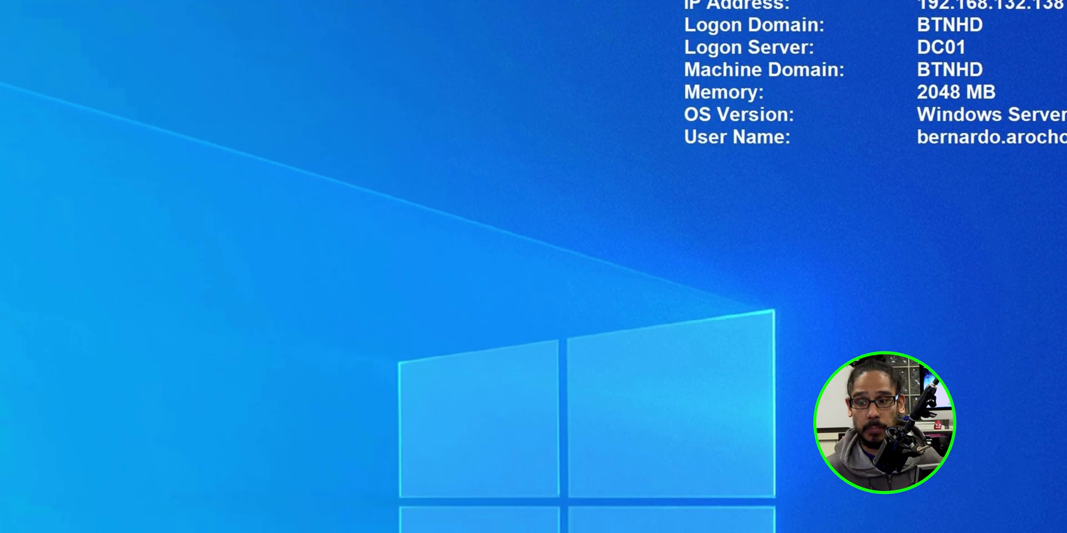
# - Navigate File Explorer to C:\Windows\System32\certsrv\CertEnroll on the INTERCA server
pyautogui.press('super+e')
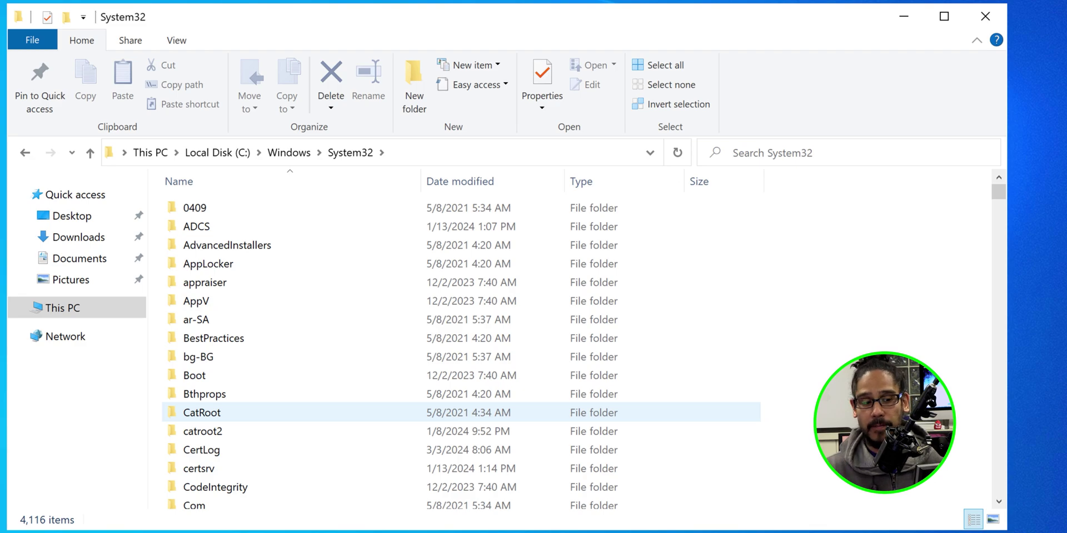
pyautogui.write('certsrv')
pyautogui.press('Return')
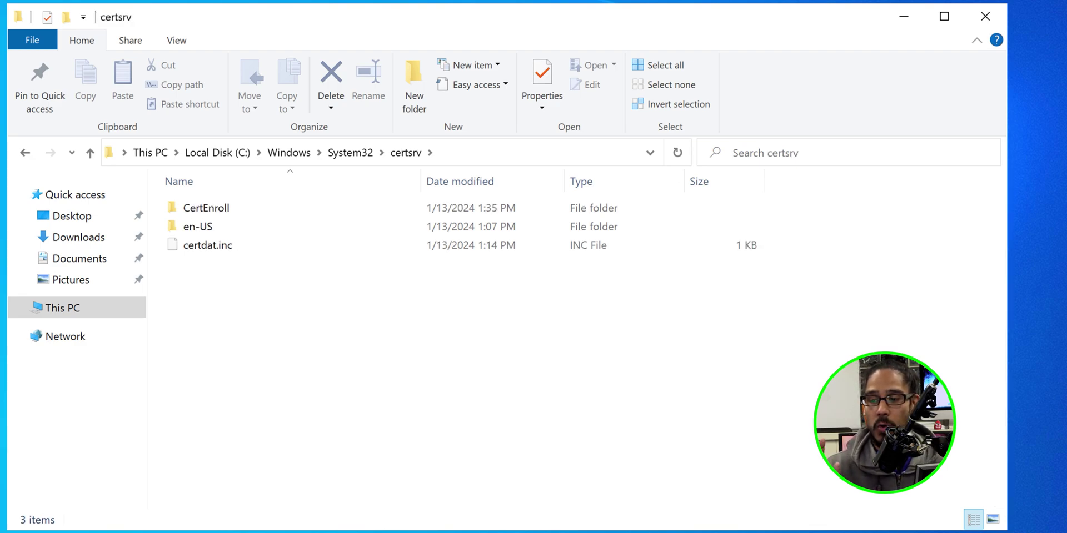
pyautogui.write('c')
pyautogui.press('Return')
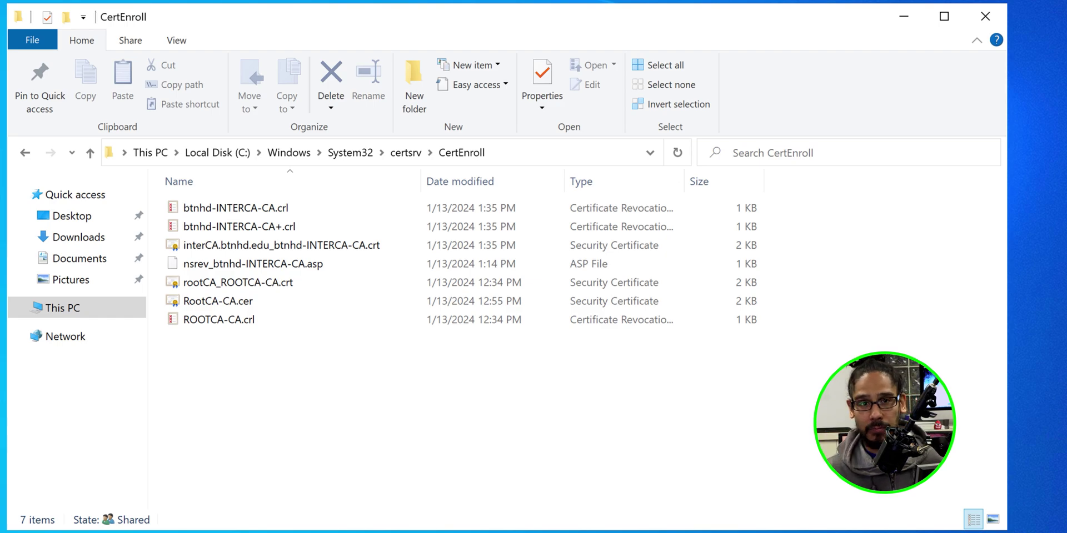
# - Rename the old ROOTCA-CA.crl to ROOTCA-CA-OLD.crl, approving the permission prompt
pyautogui.press('End')
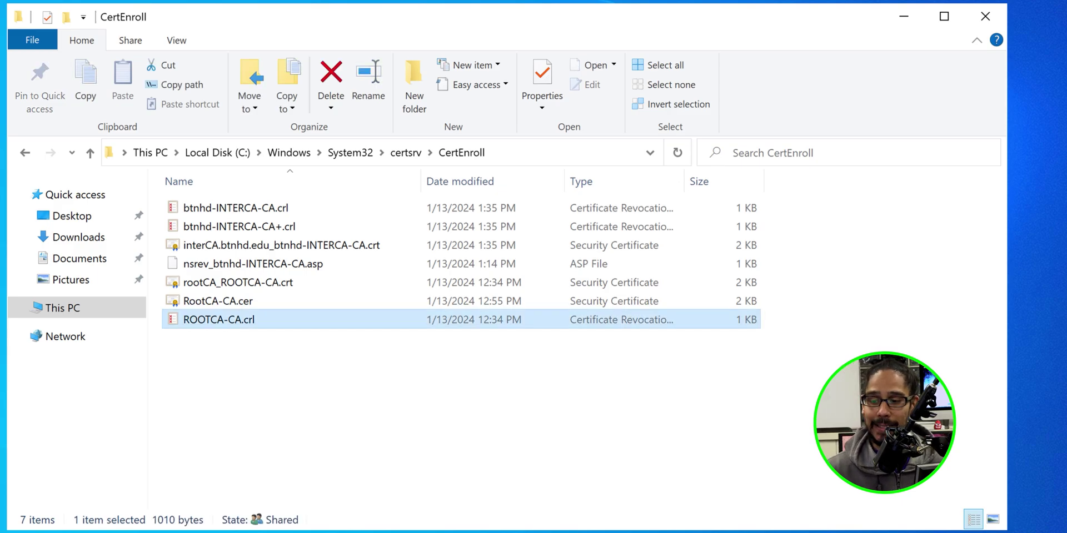
pyautogui.hotkey('shift', 'F10')
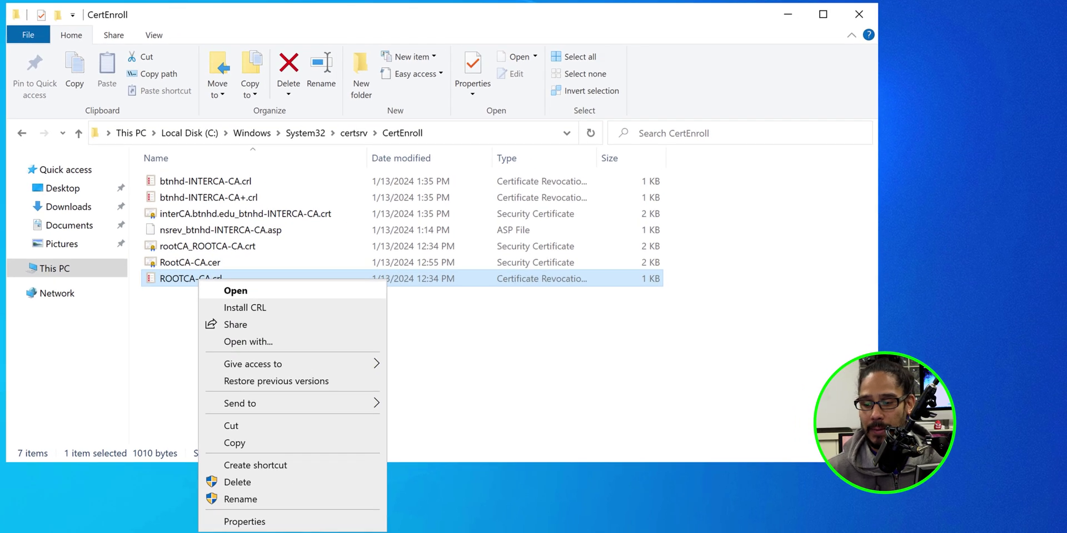
pyautogui.press('m')
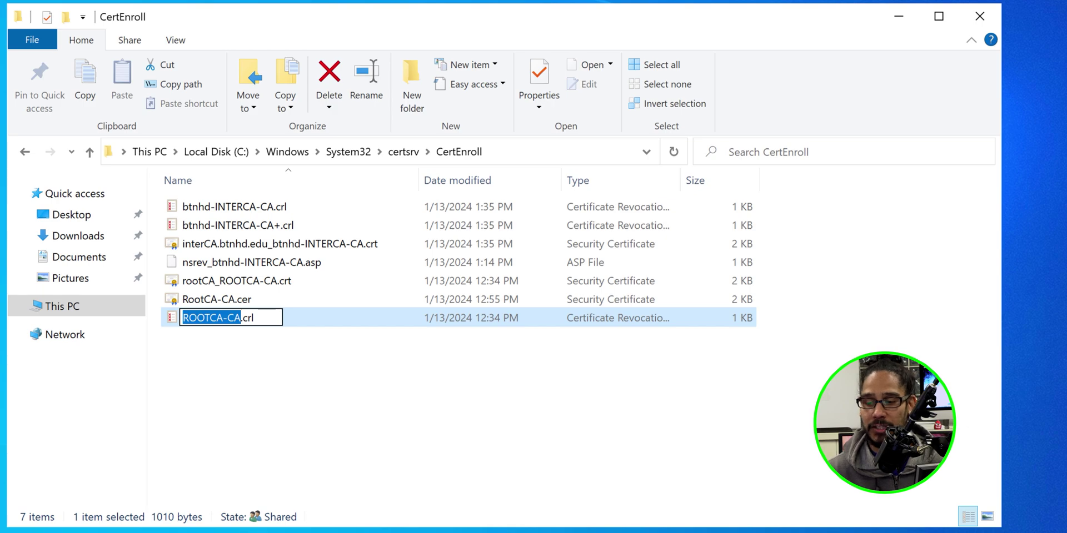
pyautogui.press('Right')
pyautogui.write('-OLD')
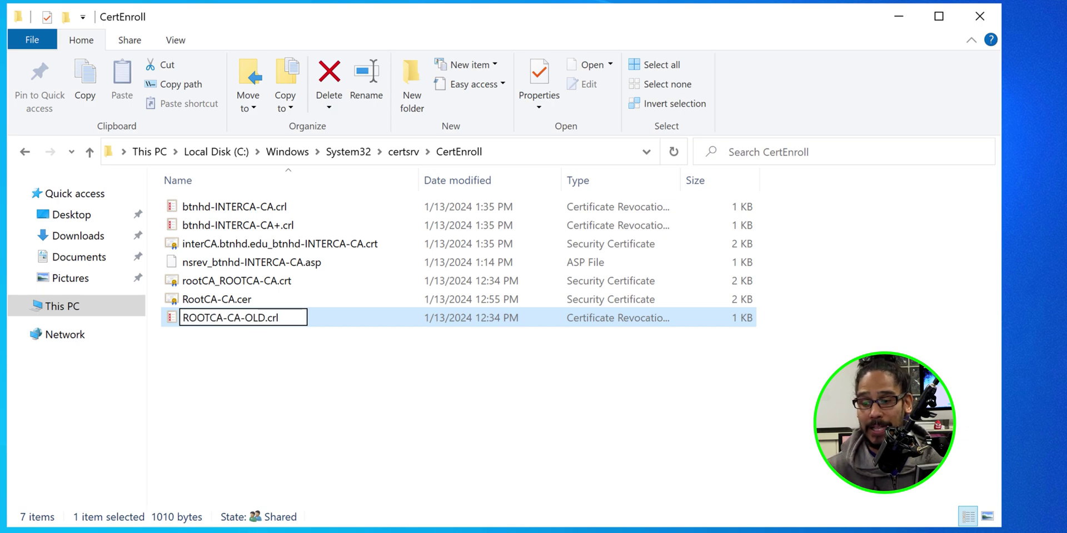
pyautogui.press('Return')
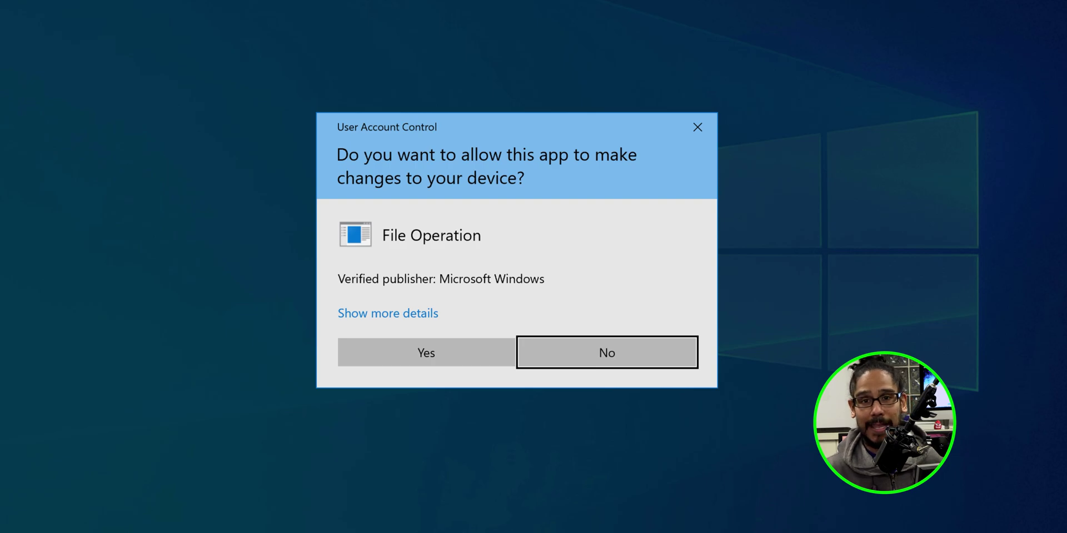
pyautogui.hotkey('alt', 'y')
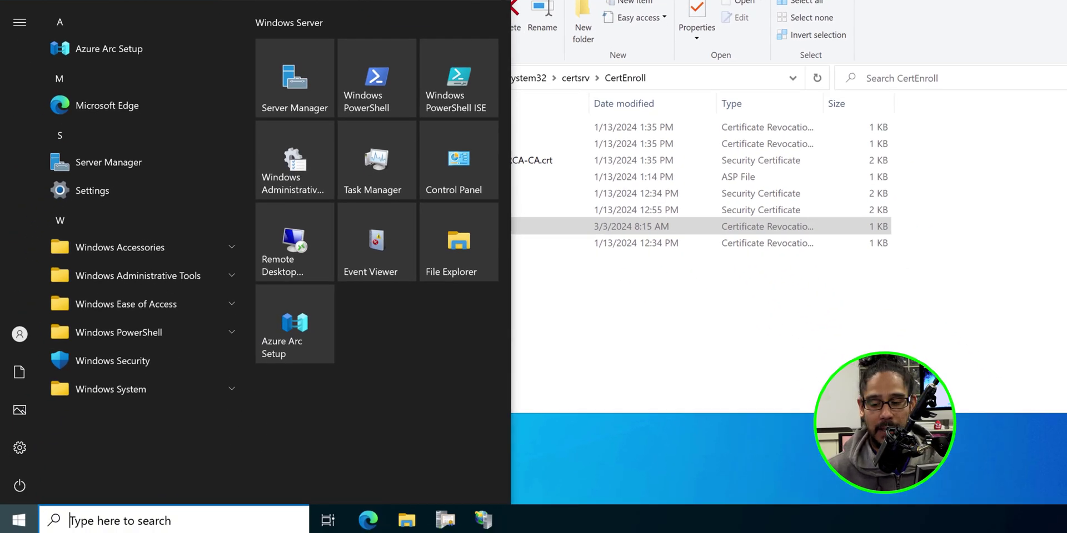
# - Launch Command Prompt as administrator on INTERCA
pyautogui.write('cmd')
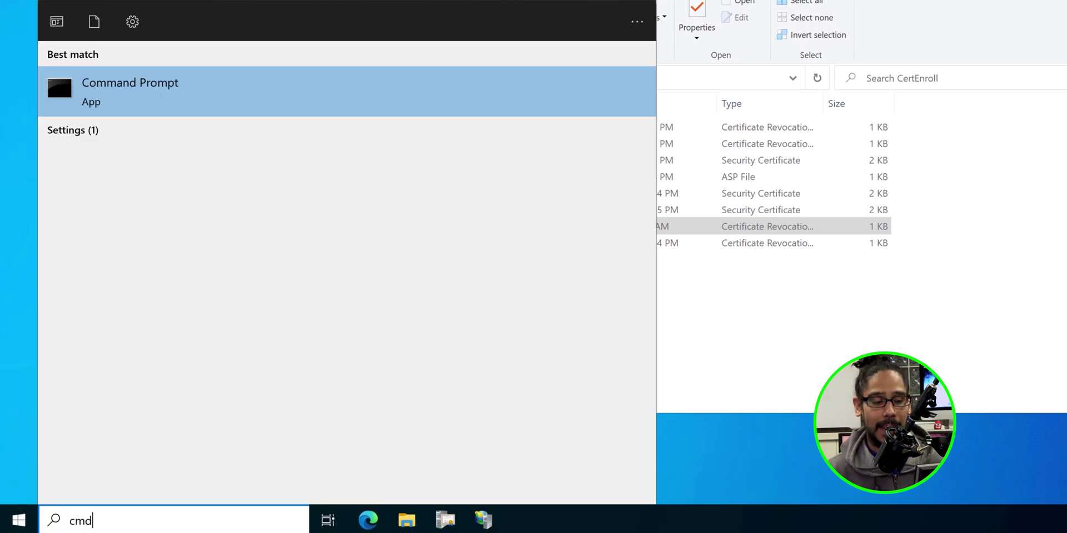
pyautogui.rightClick(131, 92)
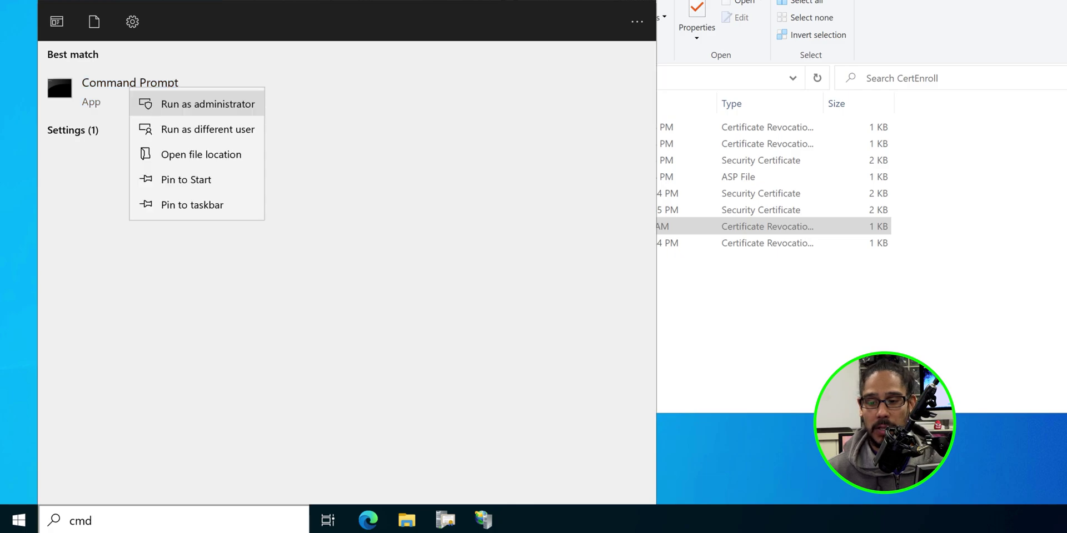
pyautogui.click(166, 103)
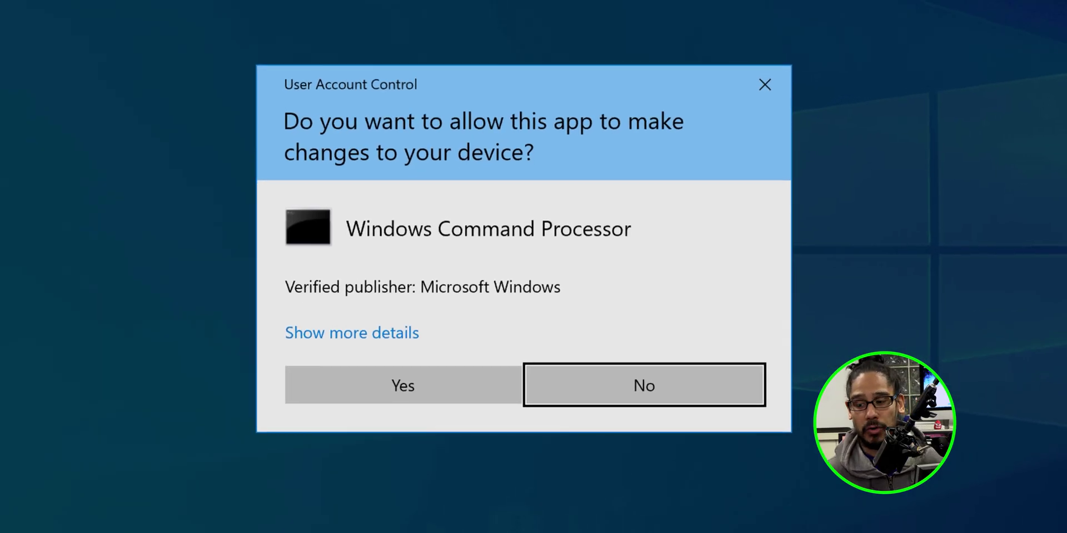
pyautogui.hotkey('alt', 'y')
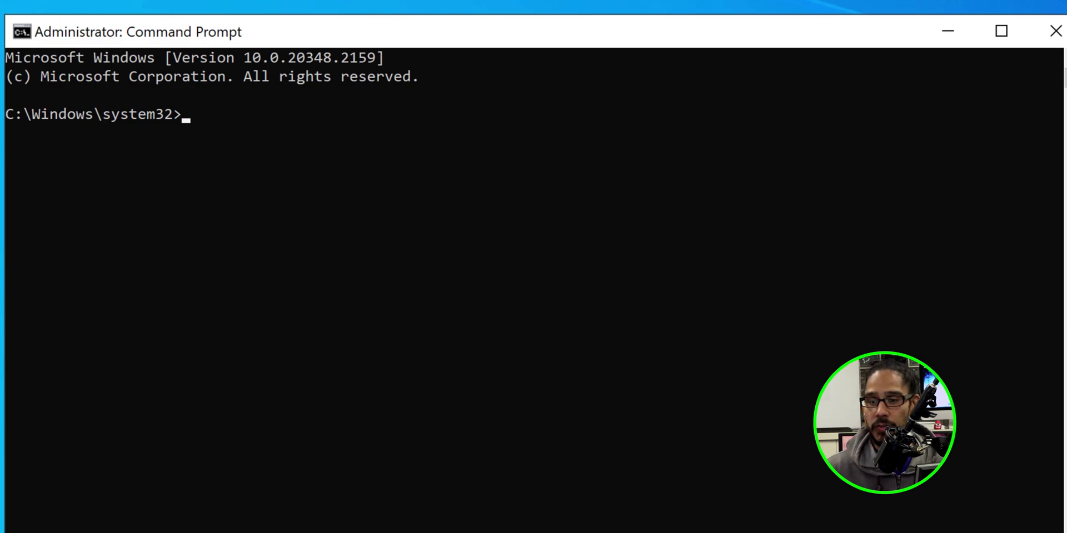
pyautogui.write('certutil -setreg chain\\ChainCacheResyncFiletime @now')
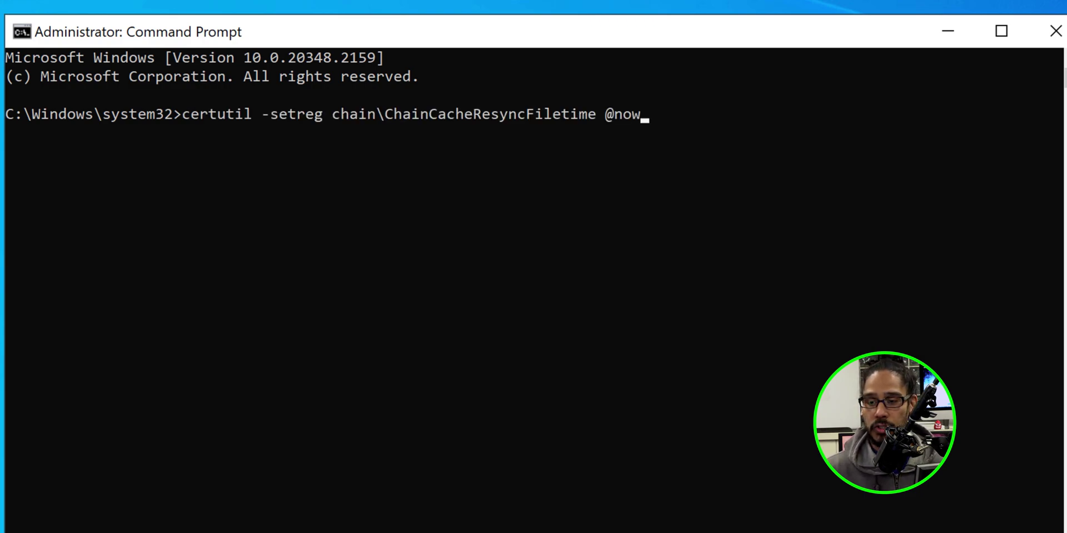
pyautogui.press('Return')
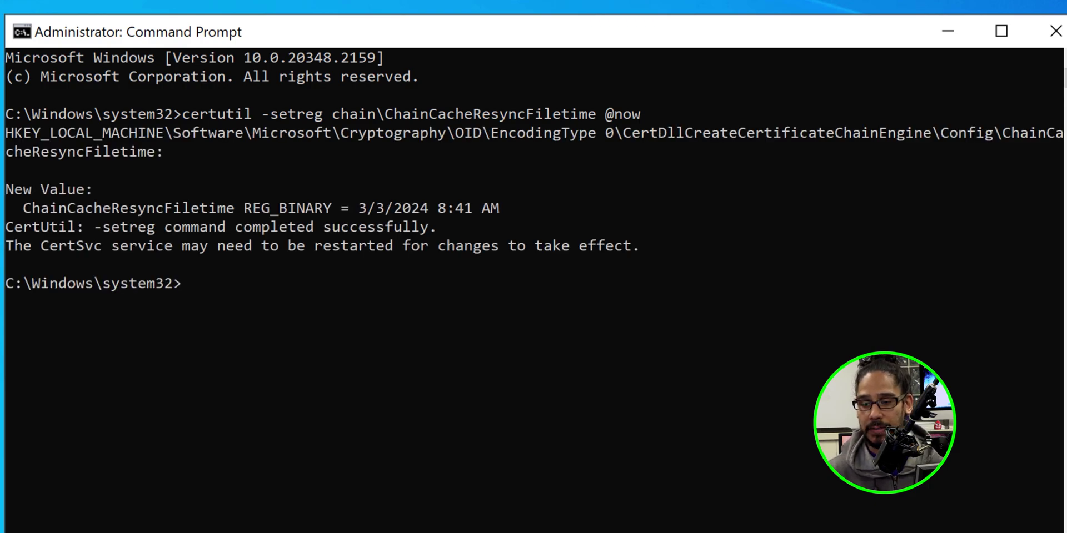
pyautogui.write('certutil -setreg ca\\CRLFlags -CRLF_REVCHECK_IGNORE_OFFLINE')
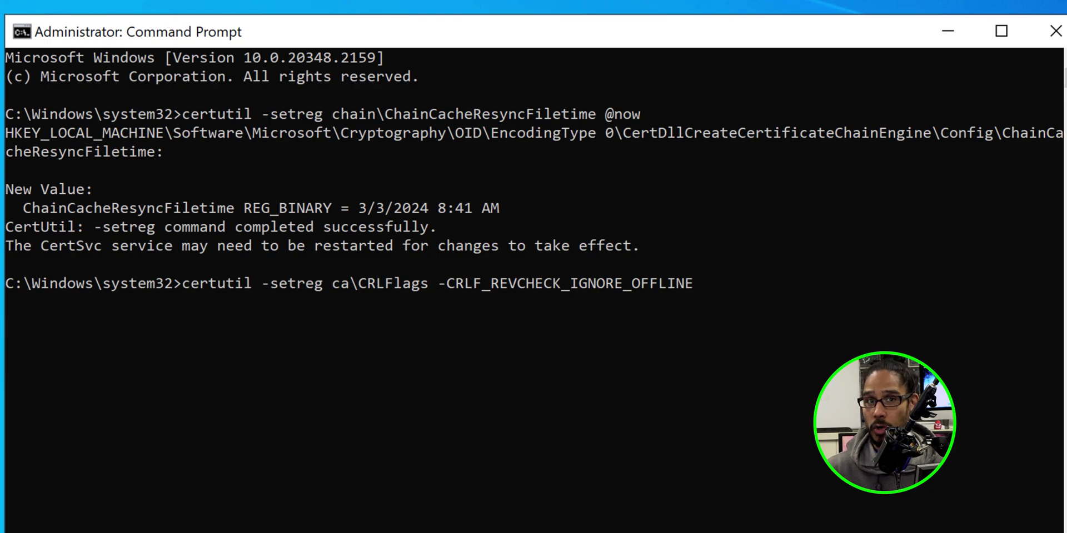
pyautogui.press('Return')
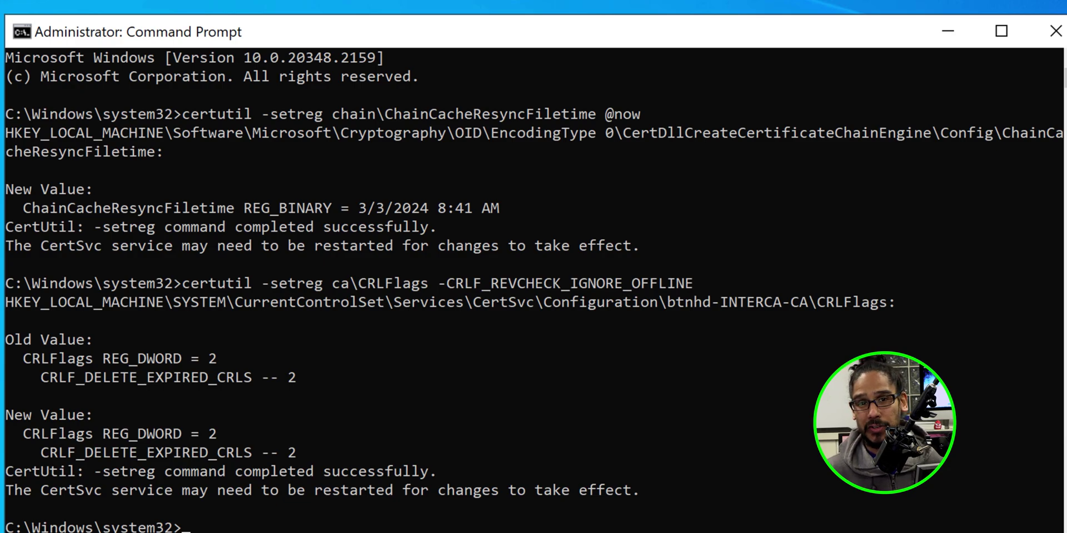
# - Reboot the server with shutdown /r
pyautogui.write('shutdown /r')
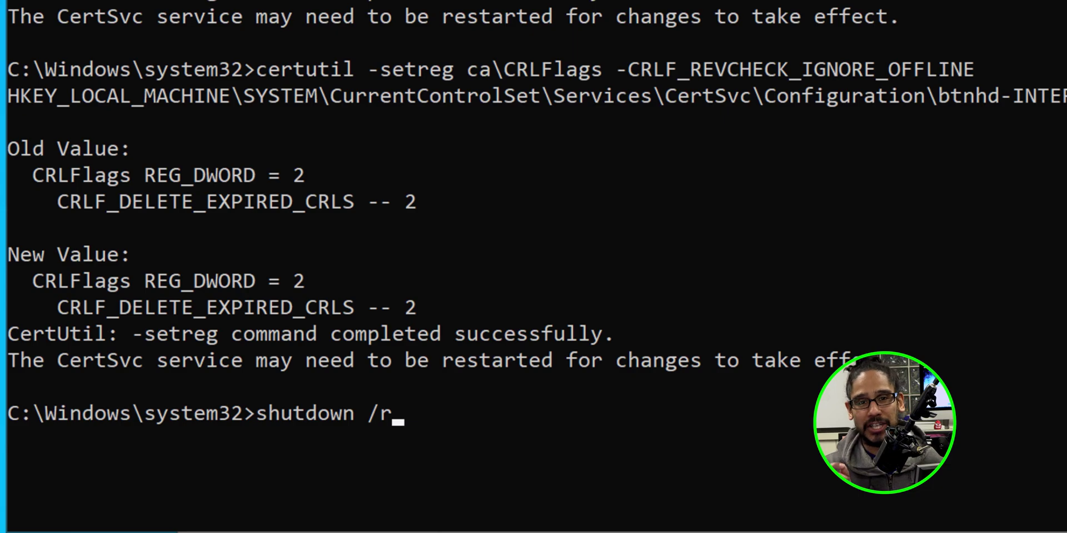
pyautogui.press('Return')
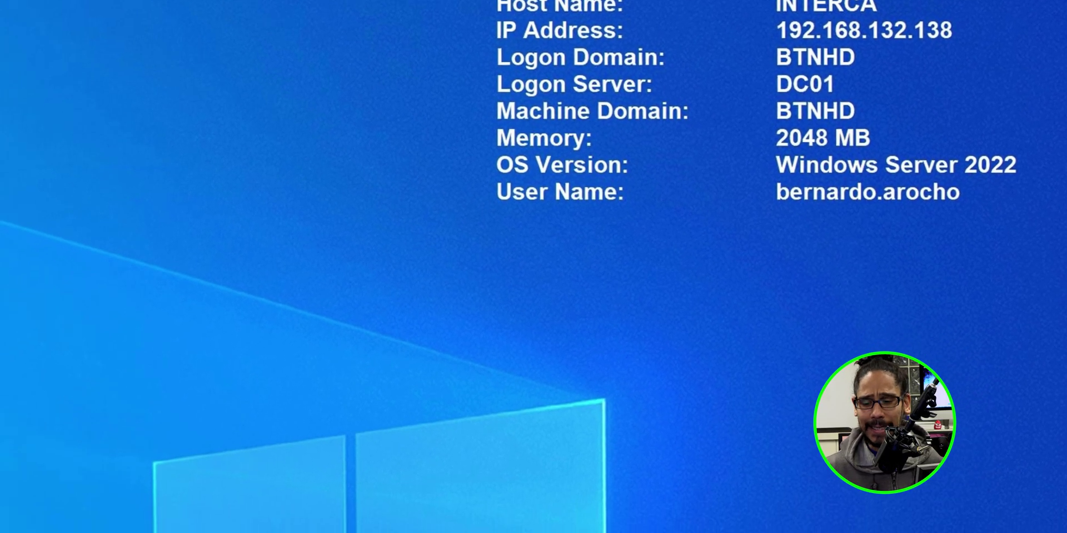
# - Expand Windows Administrative Tools in the Start menu
pyautogui.press('super')
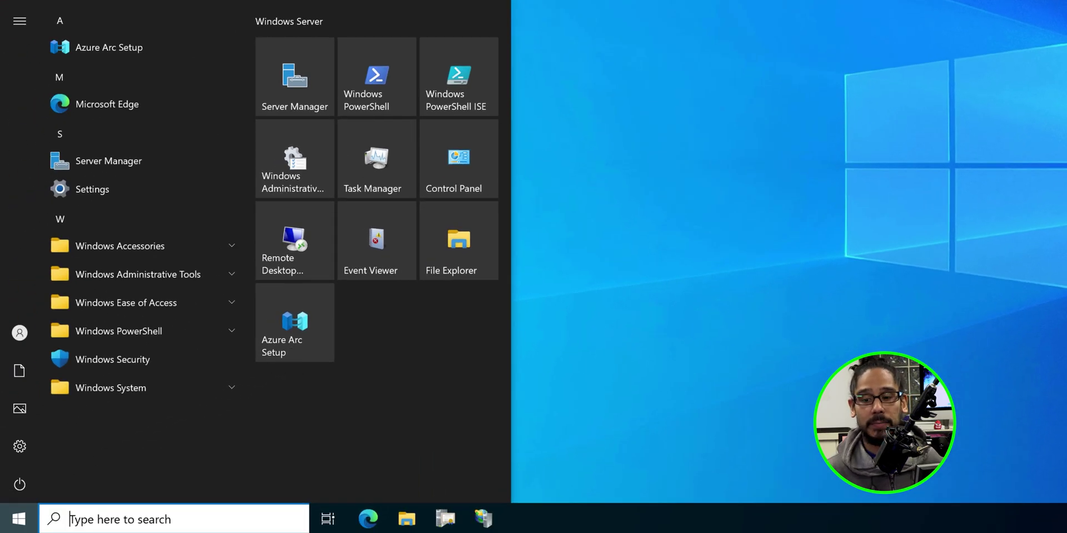
pyautogui.click(138, 274)
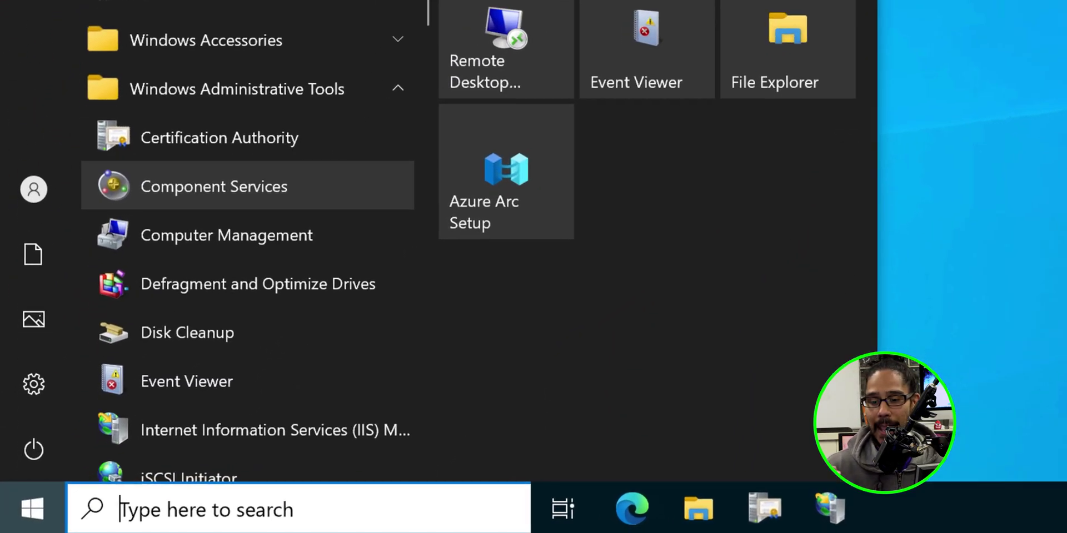